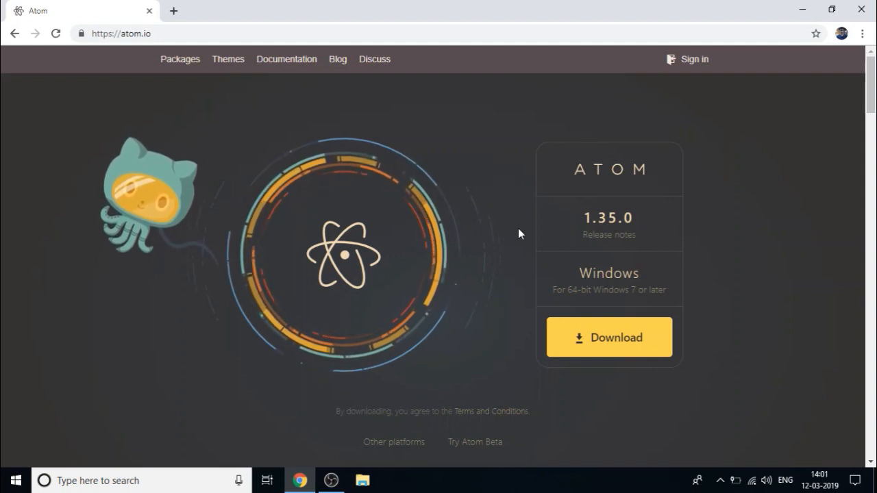
Start the Atom Windows installer download, then cancel the duplicate AtomSetup-x64 (1).exe download.
left_click(607, 334)
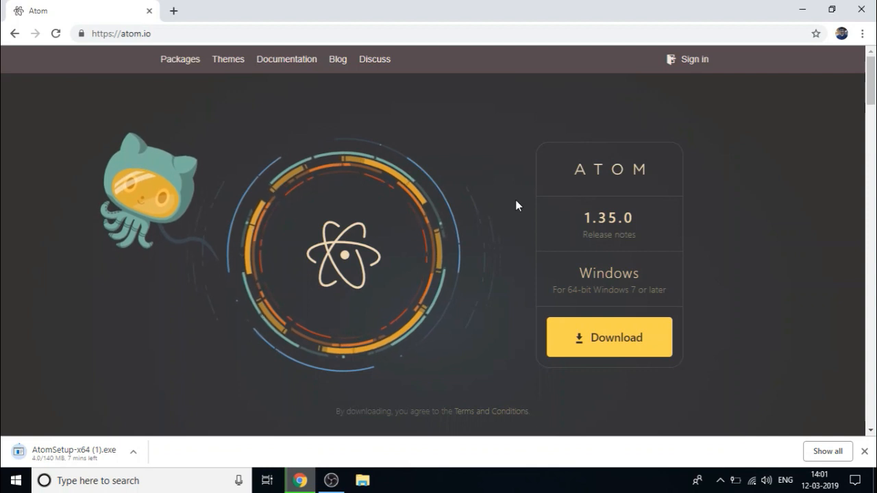
right_click(82, 453)
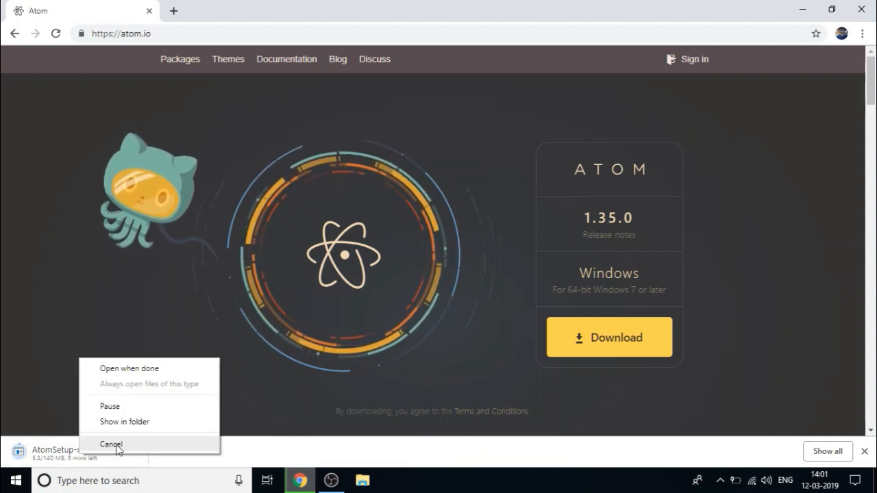
left_click(111, 444)
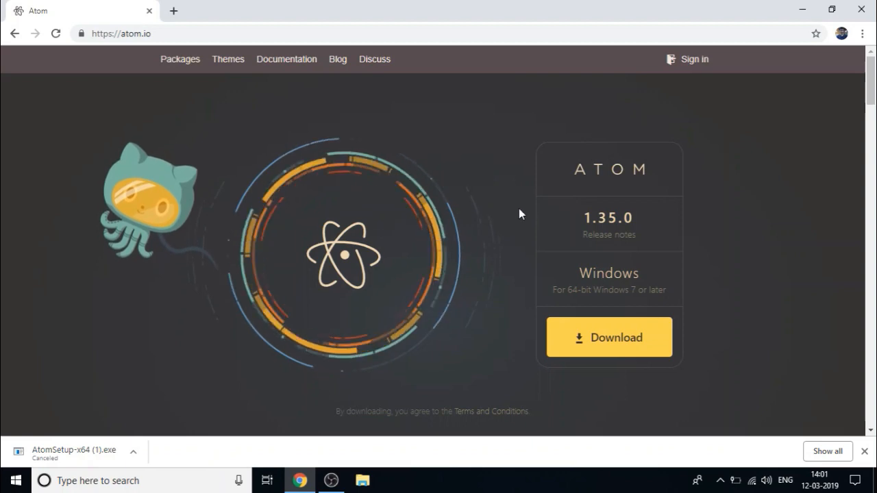
Close Chrome, run AtomSetup-x64 from the Downloads folder and close the Explorer window.
left_click(861, 9)
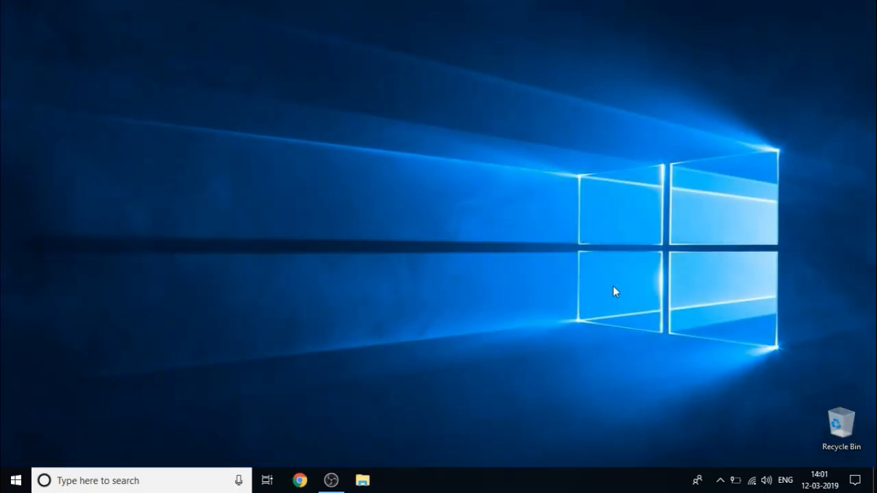
left_click(362, 480)
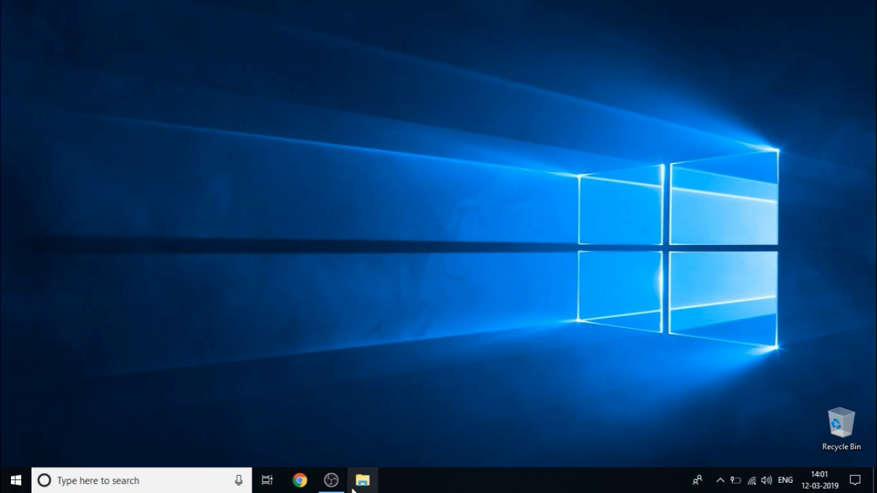
left_click(238, 265)
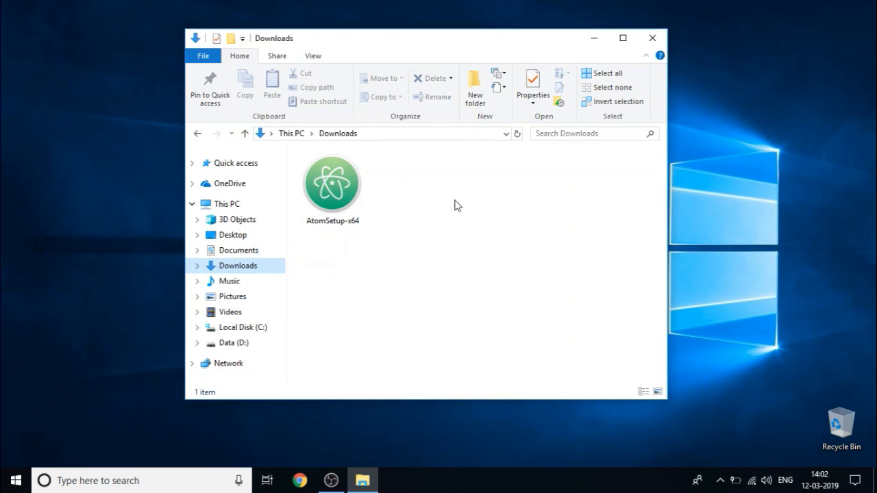
double_click(340, 185)
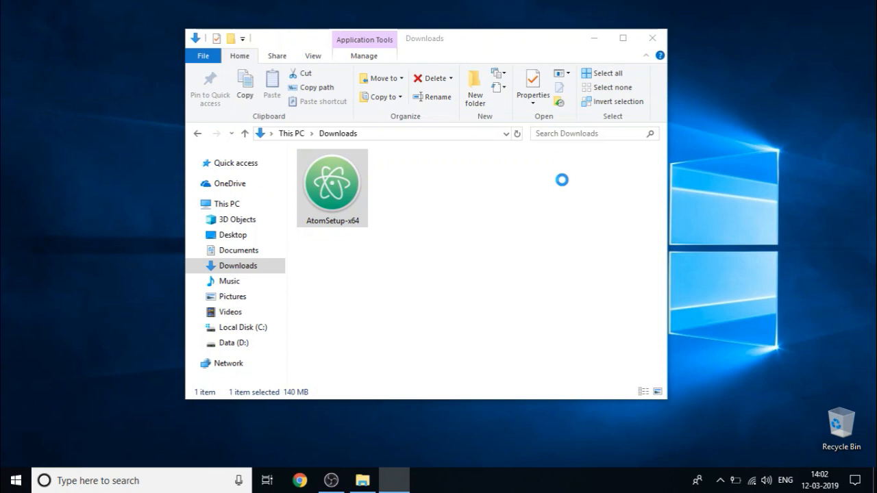
left_click(652, 38)
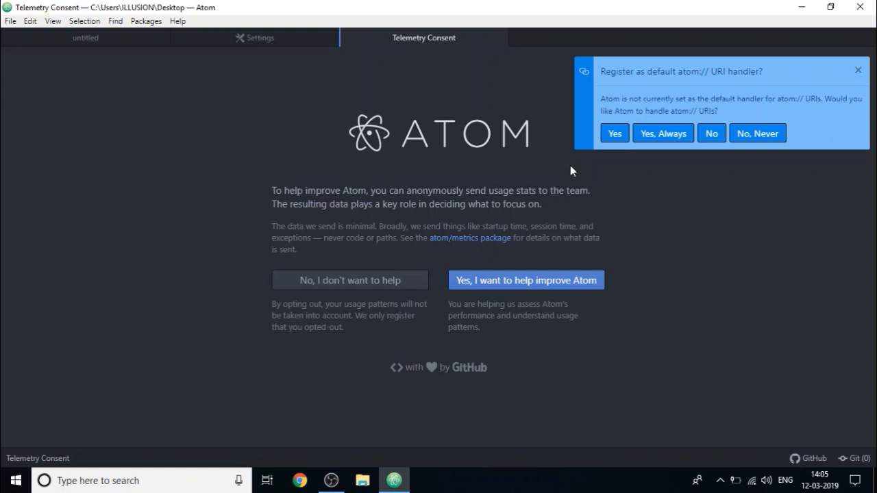
Accept Atom as the default atom:// URI handler and switch to the Settings page.
left_click(613, 135)
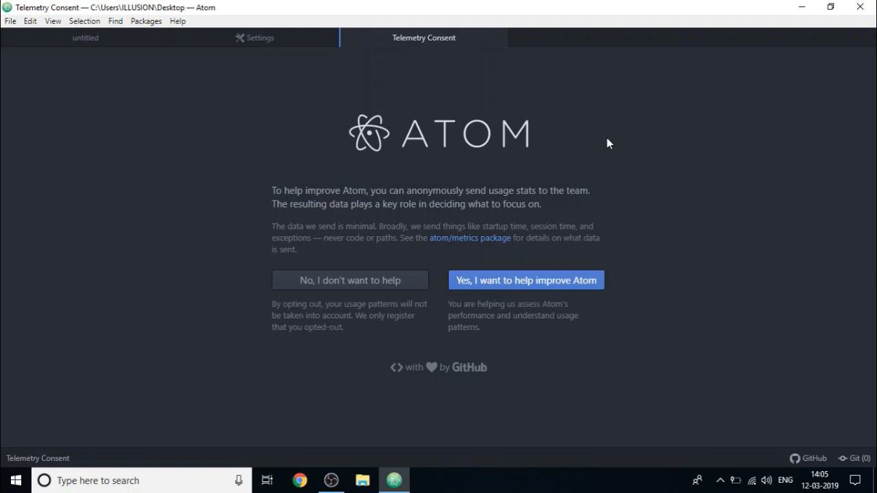
left_click(276, 35)
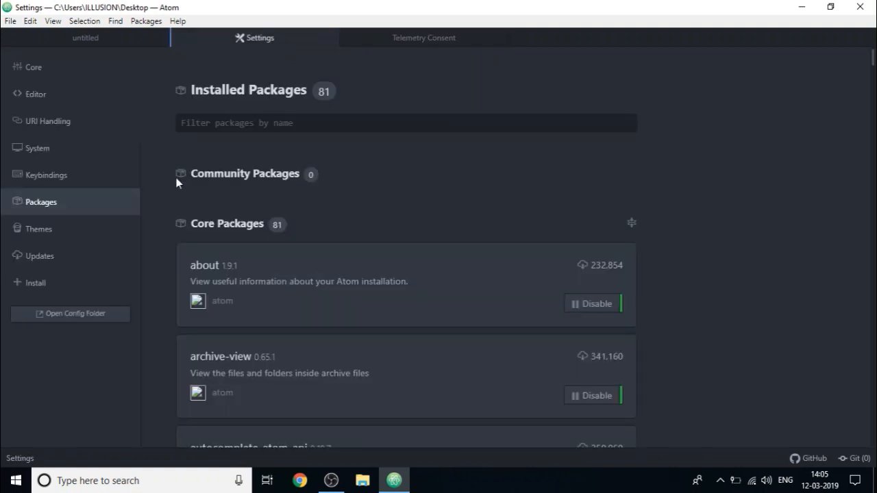
Install the gpp-compiler package from the Install Packages page.
left_click(106, 285)
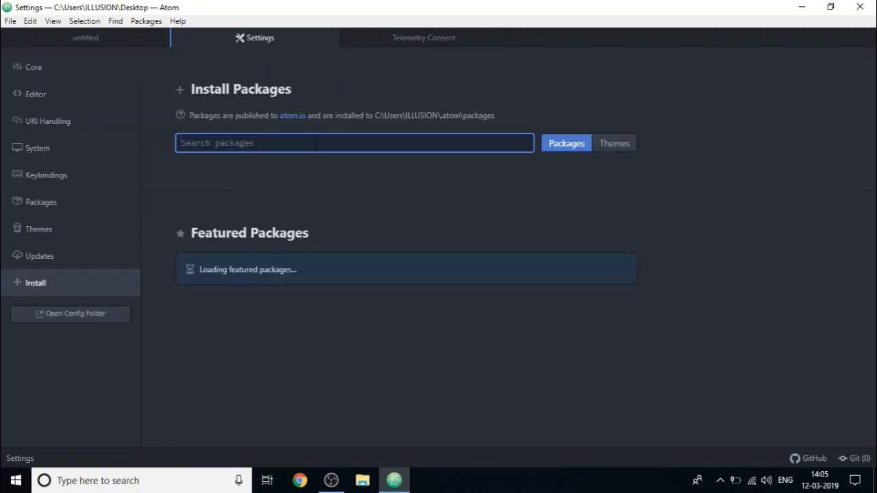
type("gpp")
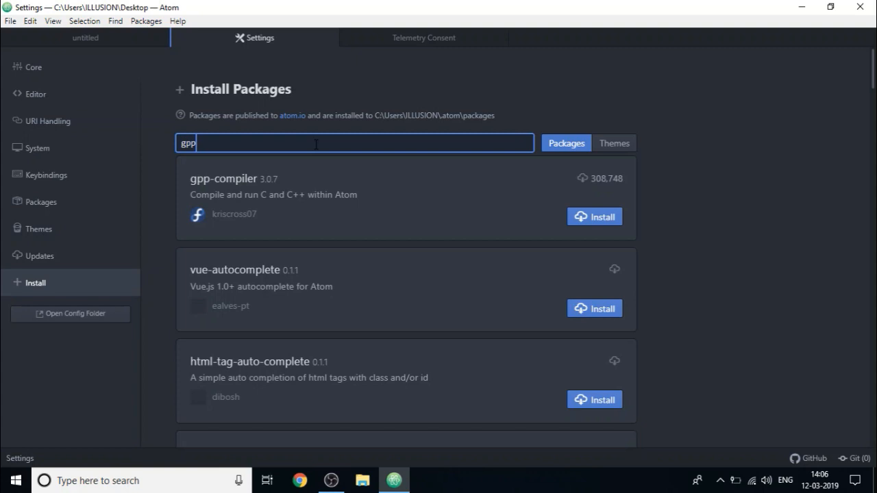
type("-c")
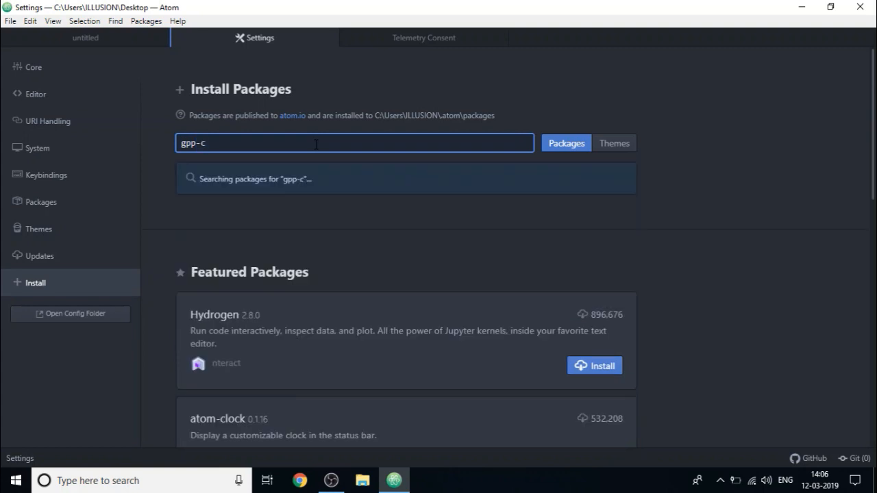
type("ompiler")
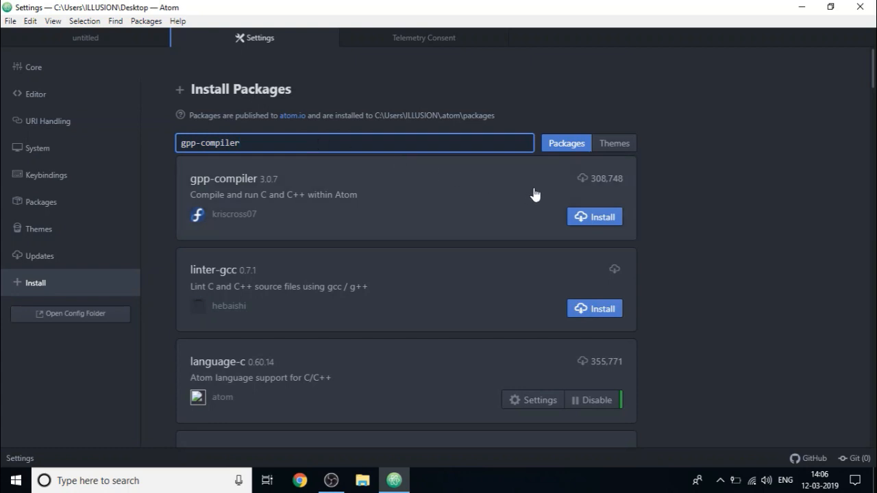
left_click(614, 218)
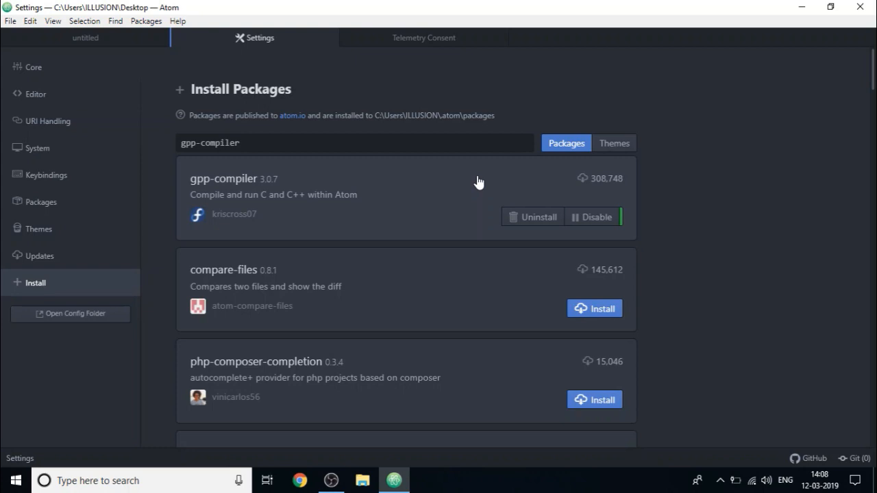
Close Atom, refresh the desktop, relaunch Atom from its shortcut and show the untitled document.
left_click(860, 7)
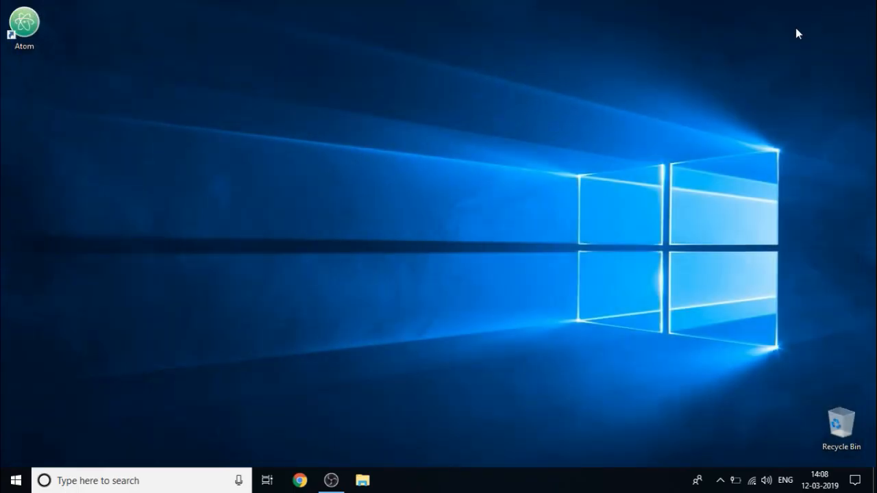
right_click(446, 136)
left_click(464, 169)
double_click(24, 27)
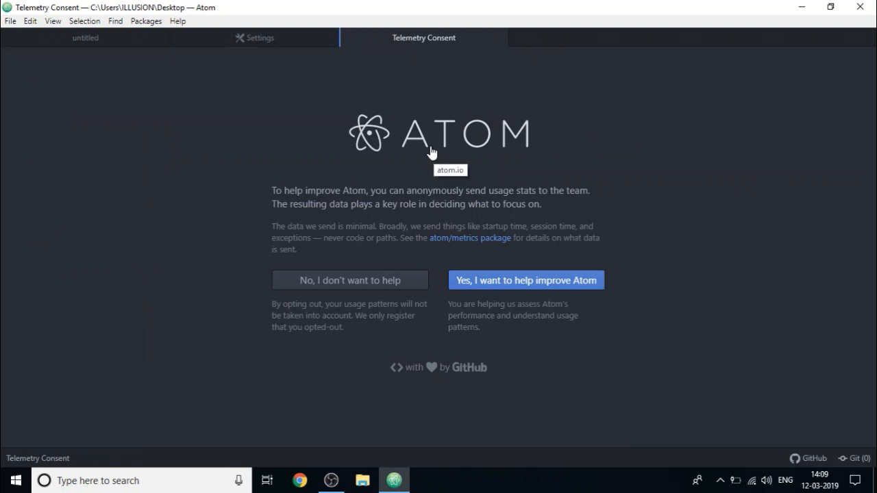
left_click(115, 39)
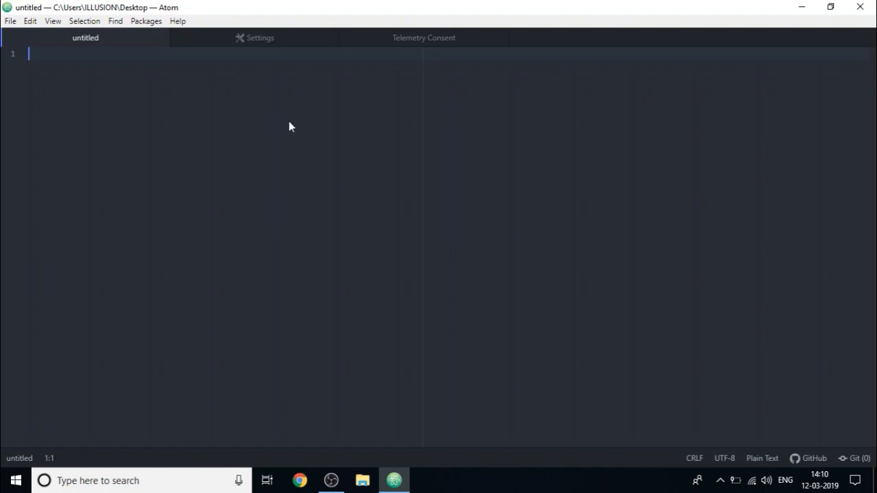
Save the untitled document to the Desktop, ready to name it Test.c.
key("ctrl+s")
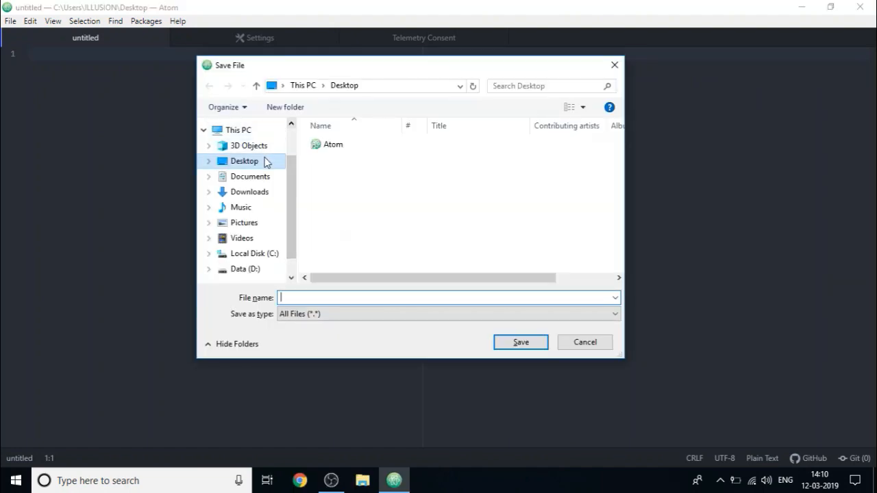
left_click(253, 161)
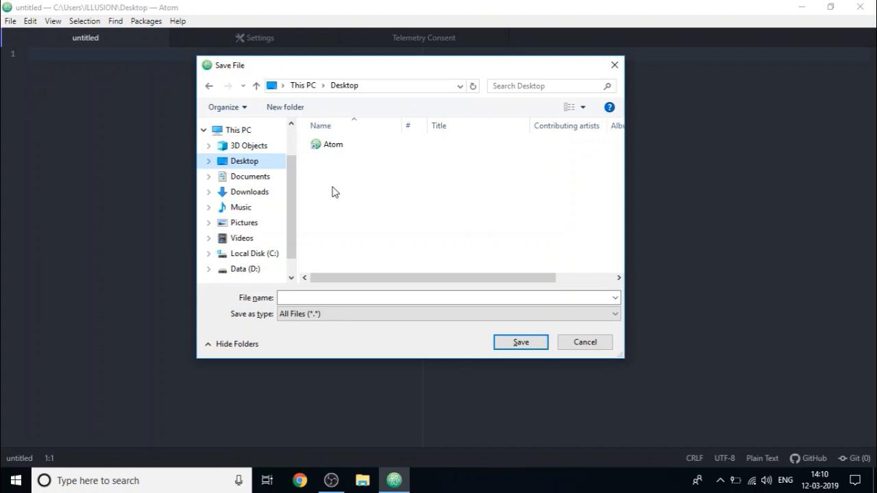
left_click(337, 297)
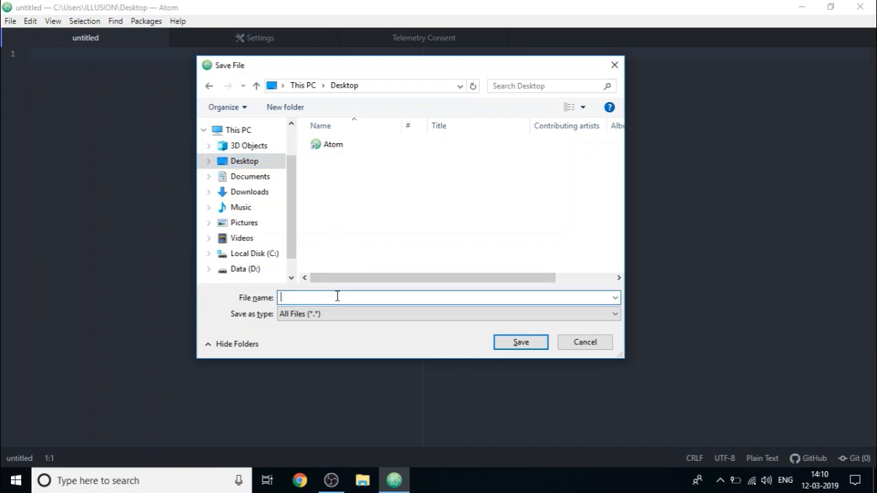
type("Test")
type(".")
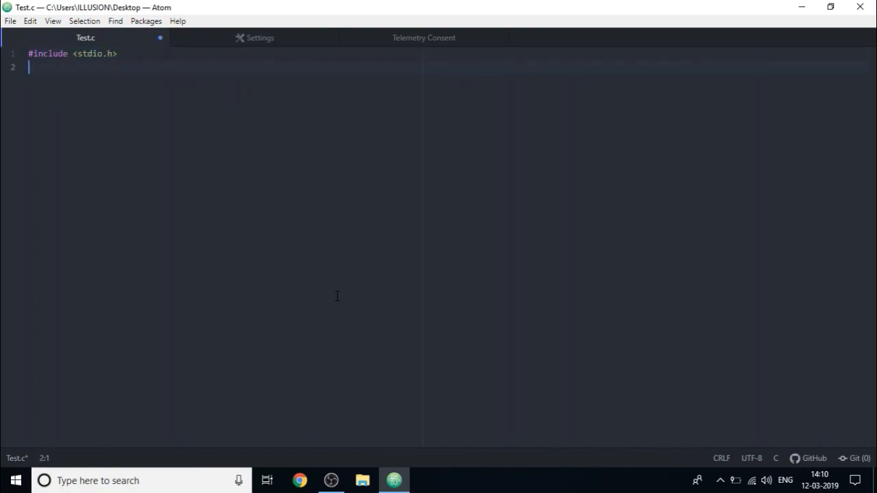
type("in")
Write int main() with printf("Work is Worship"); in Test.c.
key("BackSpace")
key("BackSpace")
key("Return")
type("int main")
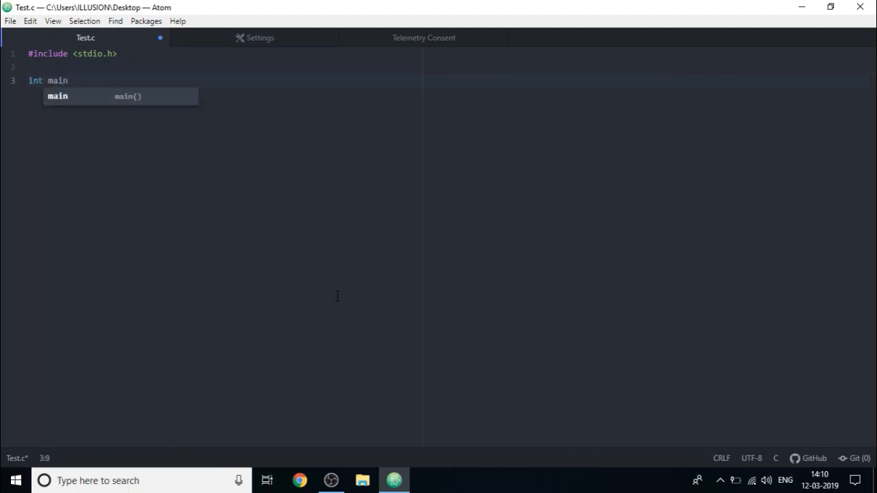
type("() {")
key("Return")
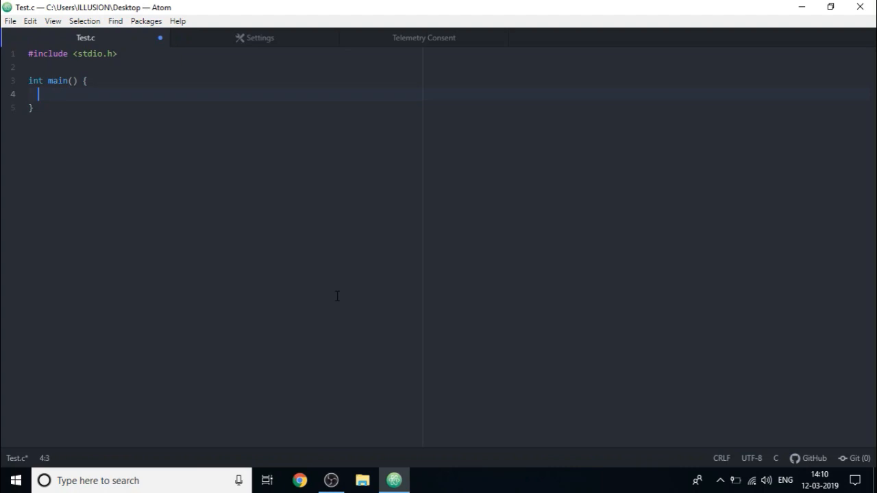
type("printf(")
type("\"Work")
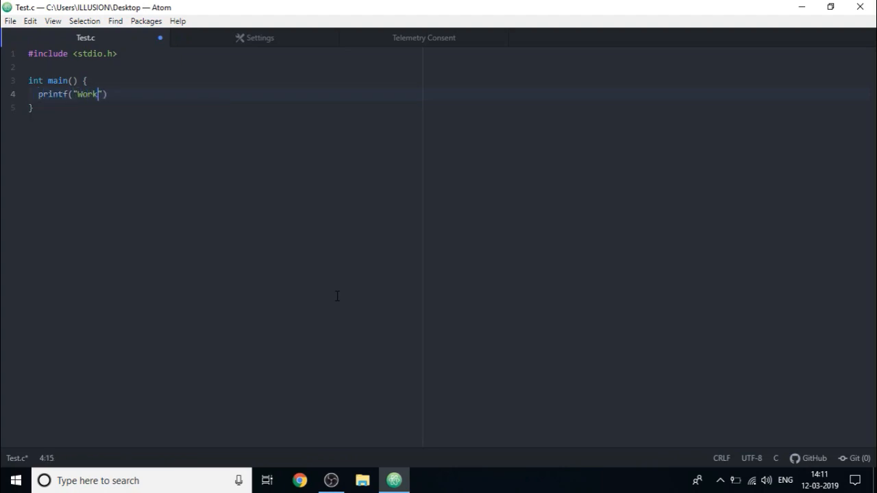
type(" is Wors")
type("hip")
key("Right")
key("Right")
type(";")
Compile and run Test.c with F5, close its console output and show the project tree view.
key("F5")
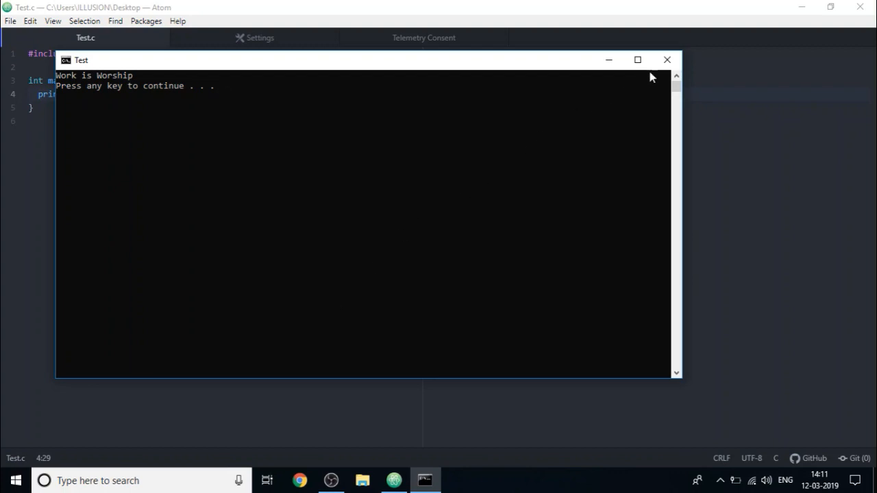
left_click(667, 60)
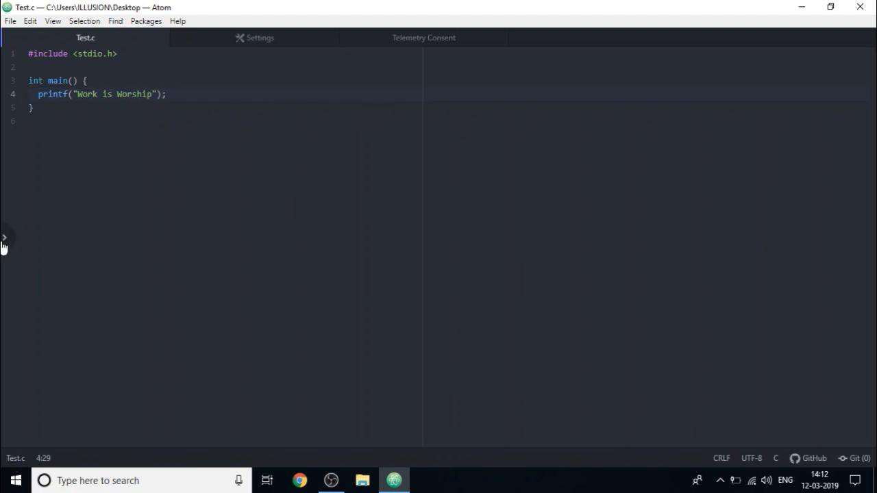
left_click(3, 246)
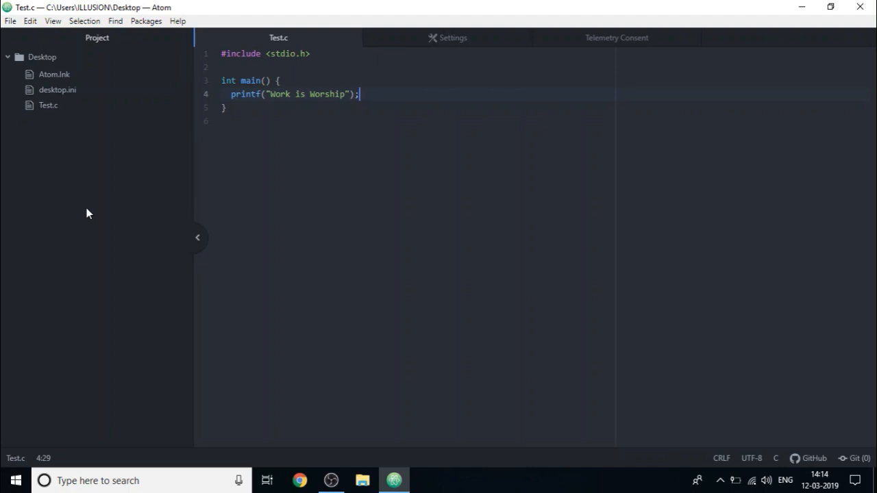
View desktop.ini, then enable Hide Ignored Names in the tree-view package settings.
left_click(98, 91)
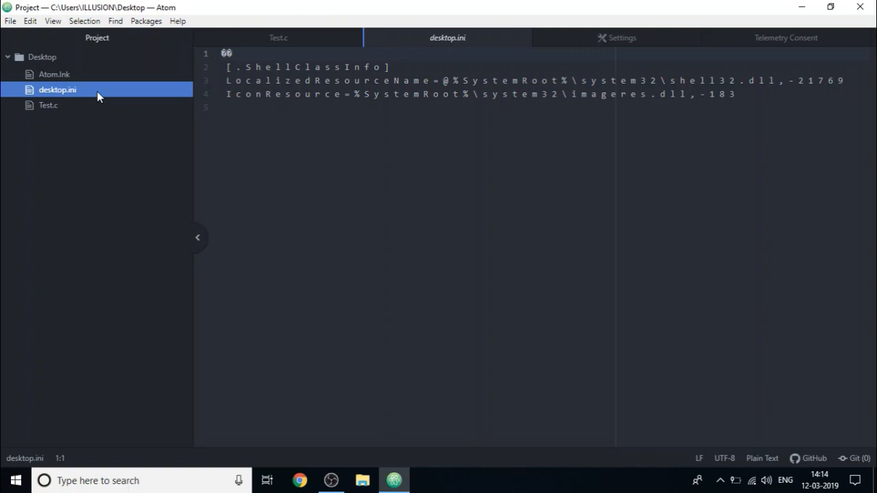
left_click(626, 39)
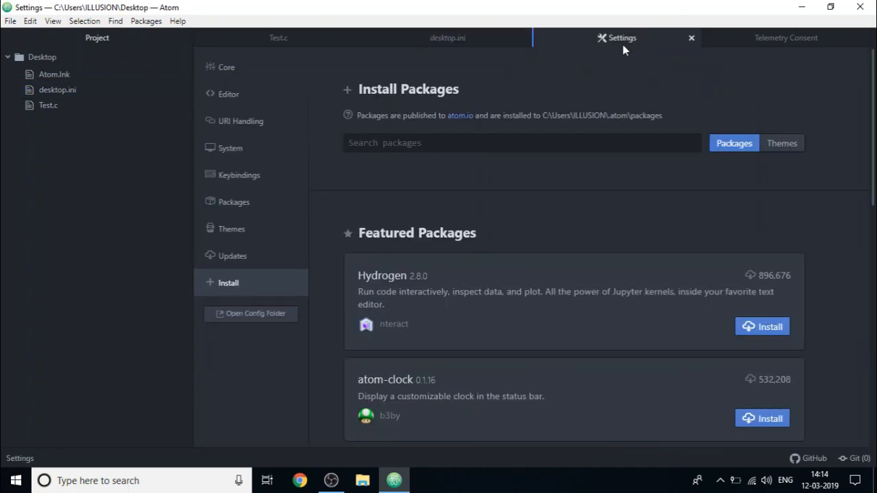
left_click(282, 200)
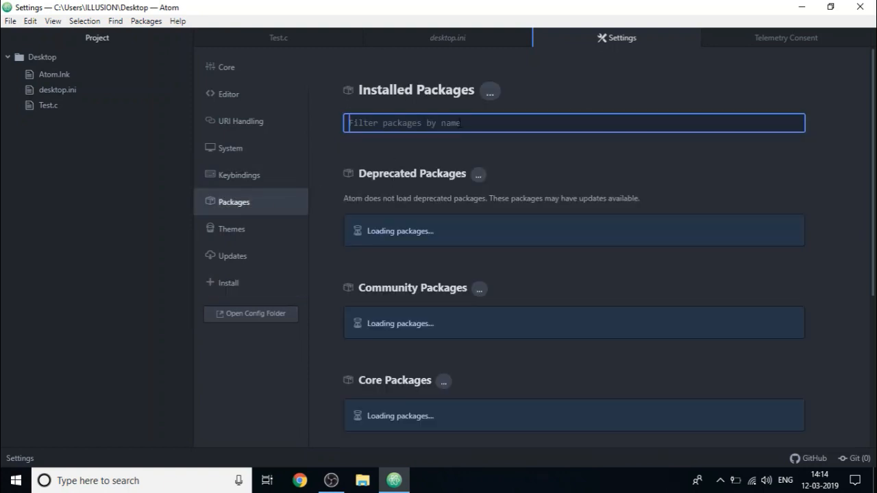
type("tre")
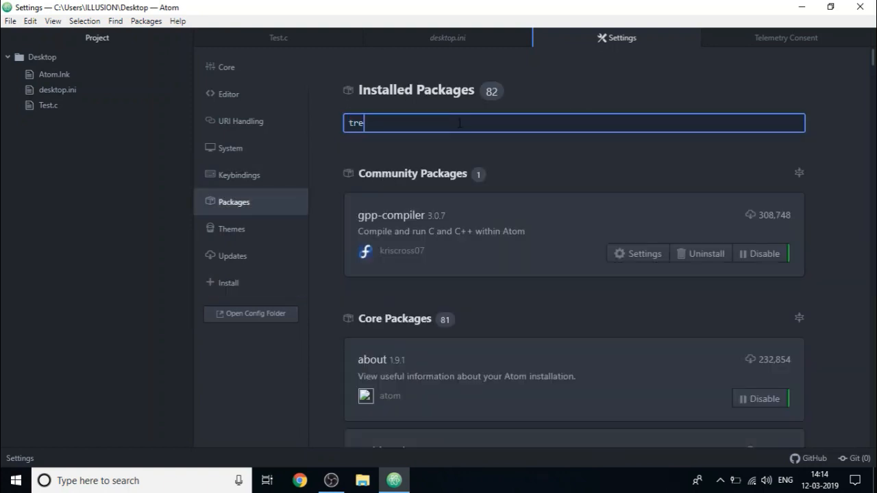
type("e-view")
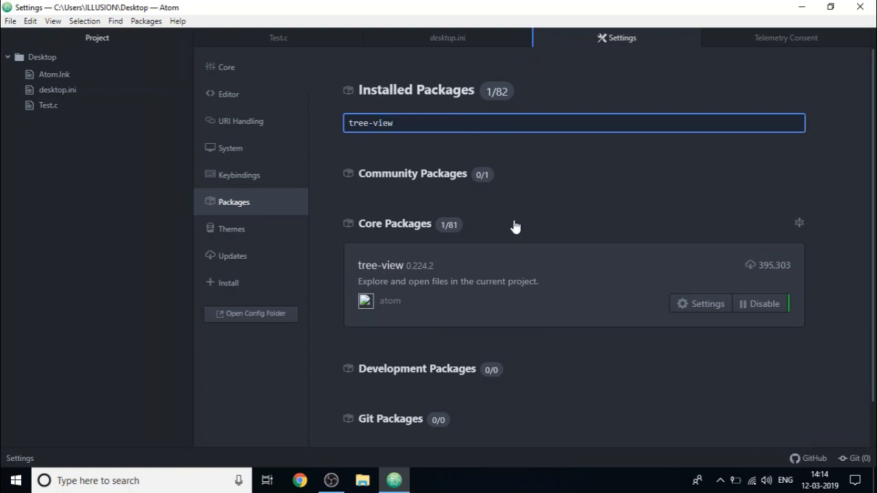
left_click(520, 262)
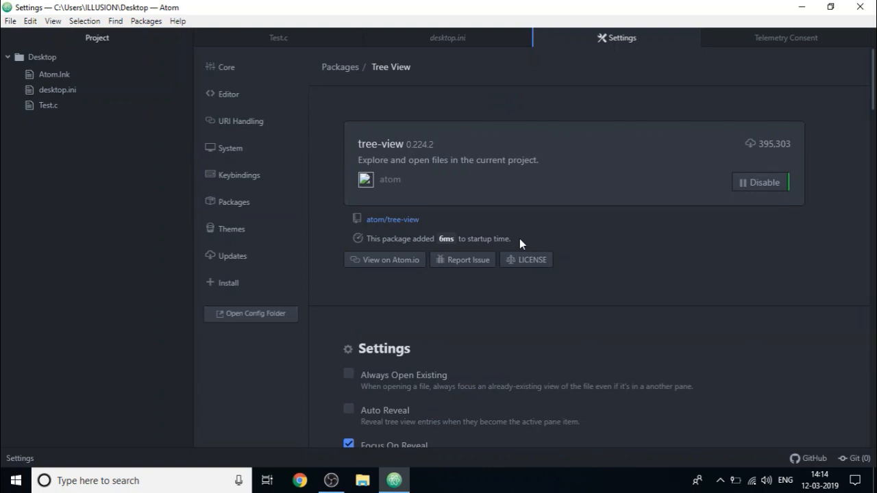
scroll(520, 239, "down", 2)
scroll(520, 238, "down", 2)
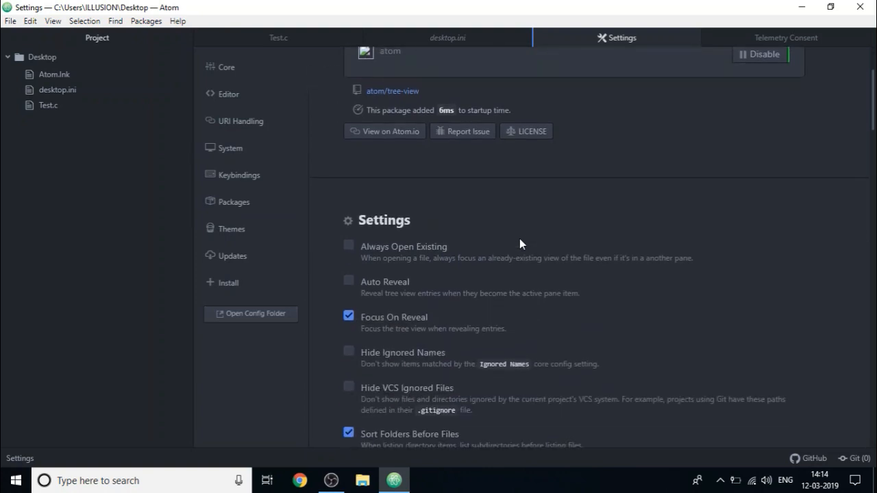
left_click(349, 355)
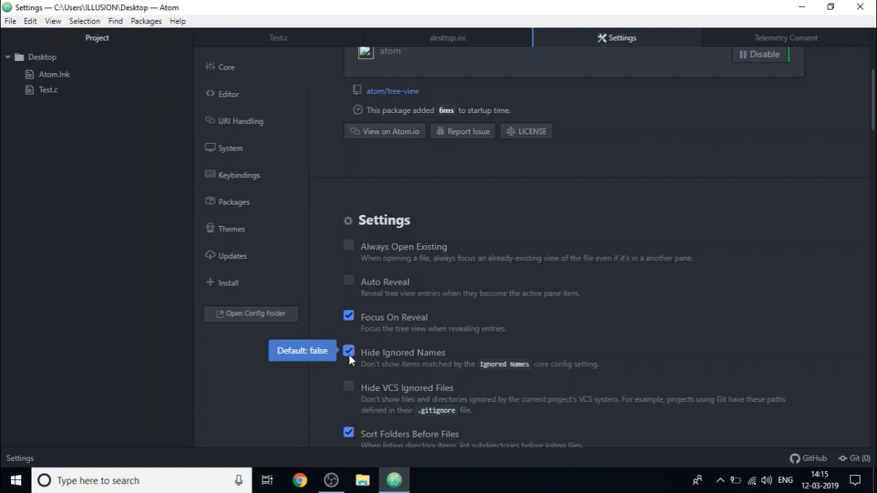